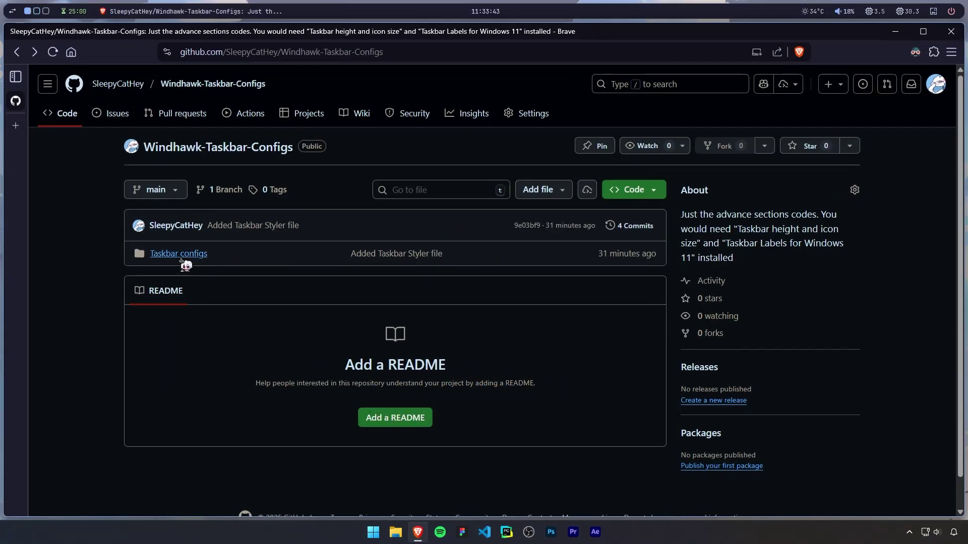
Open the GitHub Taskbar configs folder and launch Windhawk
left_click(186, 257)
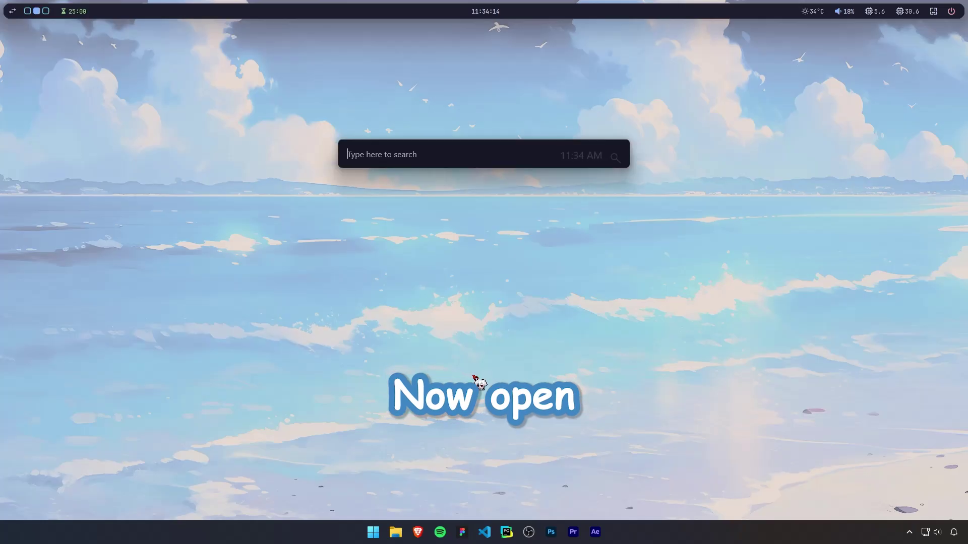
type("windhawk")
key("Return")
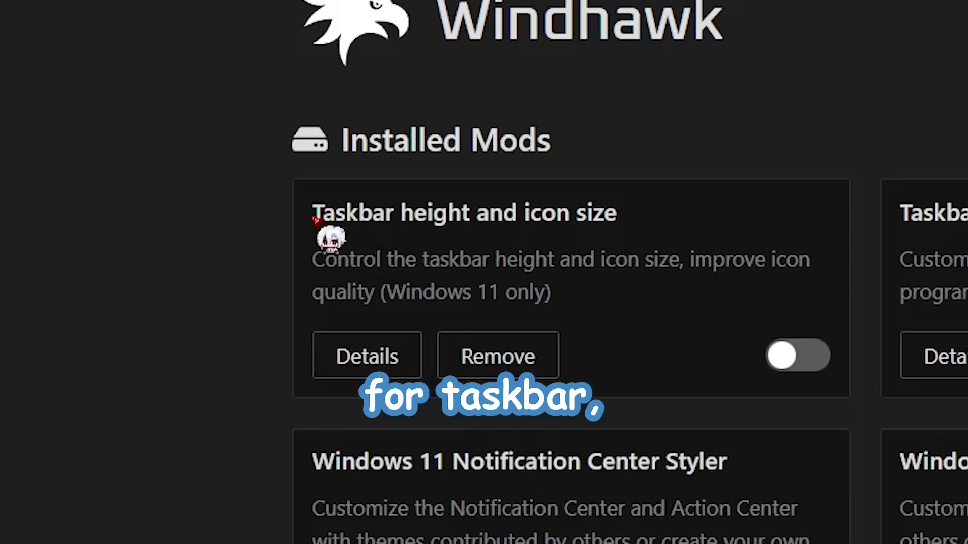
left_click_drag(314, 213, 588, 205)
Delete the existing Mod settings text on the Taskbar height and icon size mod's Advanced tab
left_click(701, 220)
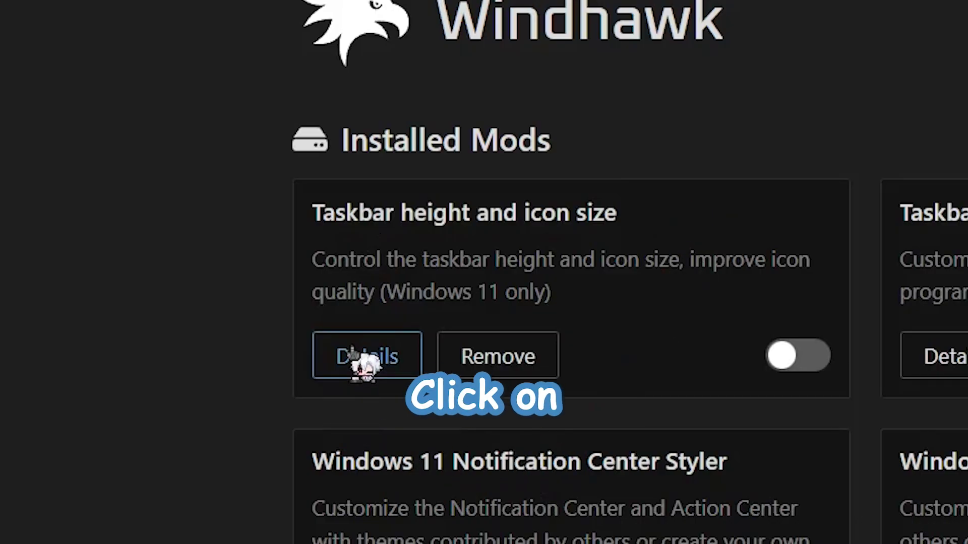
left_click(368, 361)
left_click(411, 223)
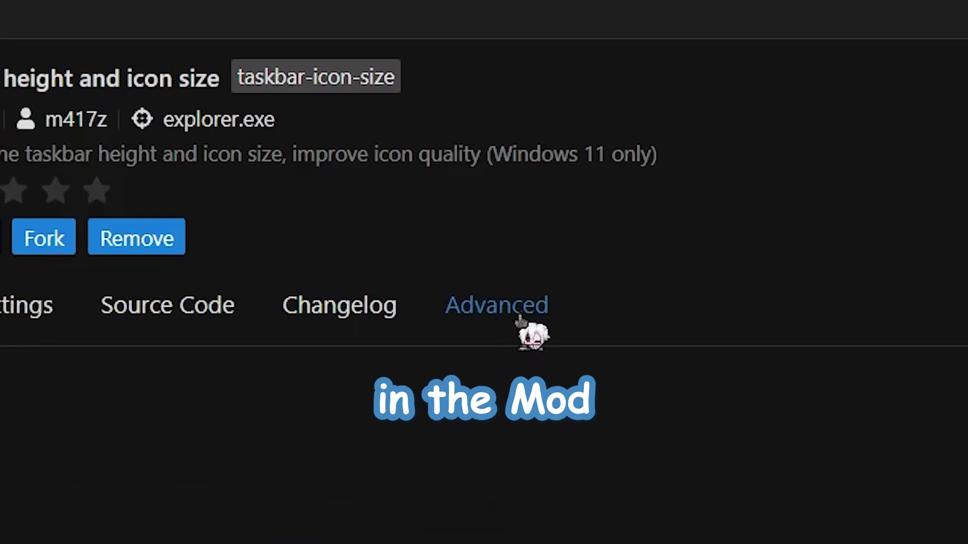
scroll(363, 310, "down", 1)
left_click_drag(263, 351, 145, 326)
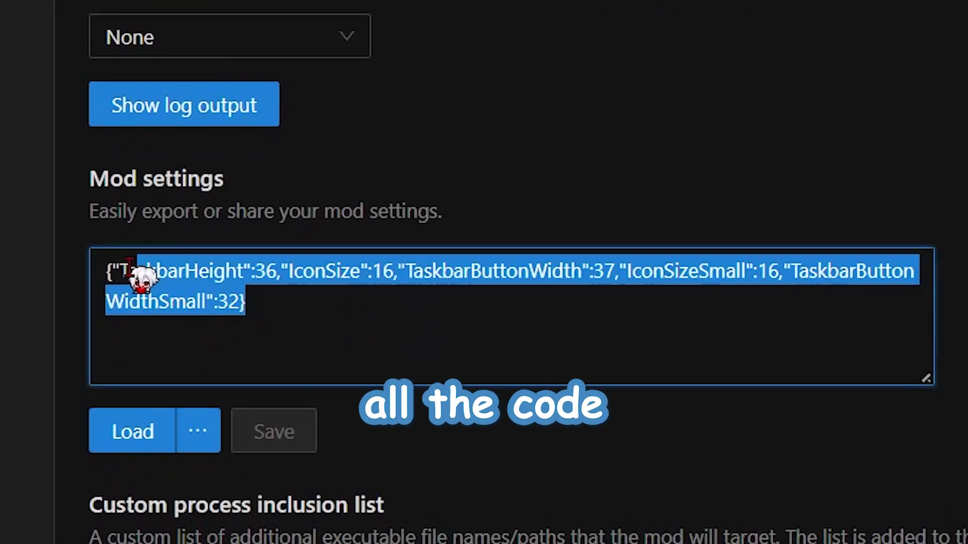
key("BackSpace")
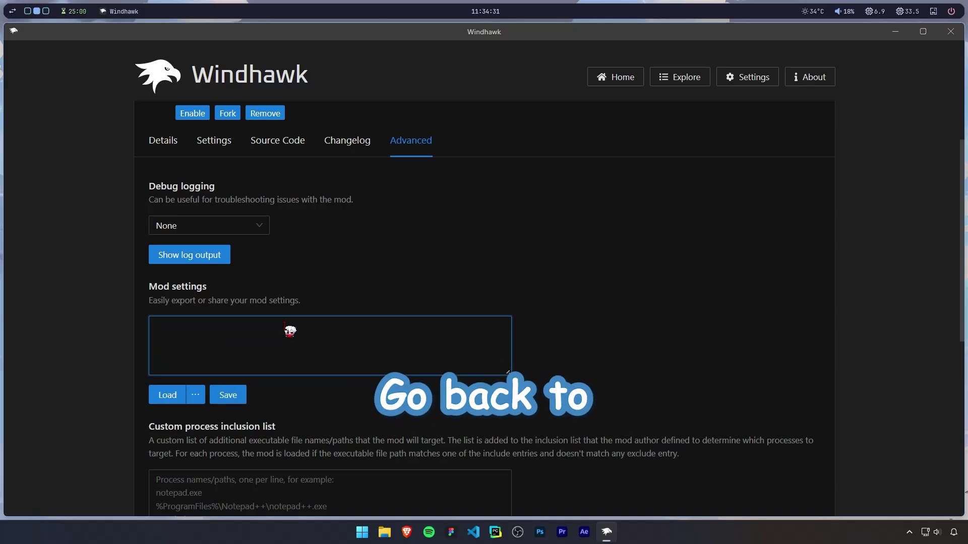
Paste and save the Taskbar height and icon size.txt JSON (icon 16, height 36, button width 37)
key("alt+F4")
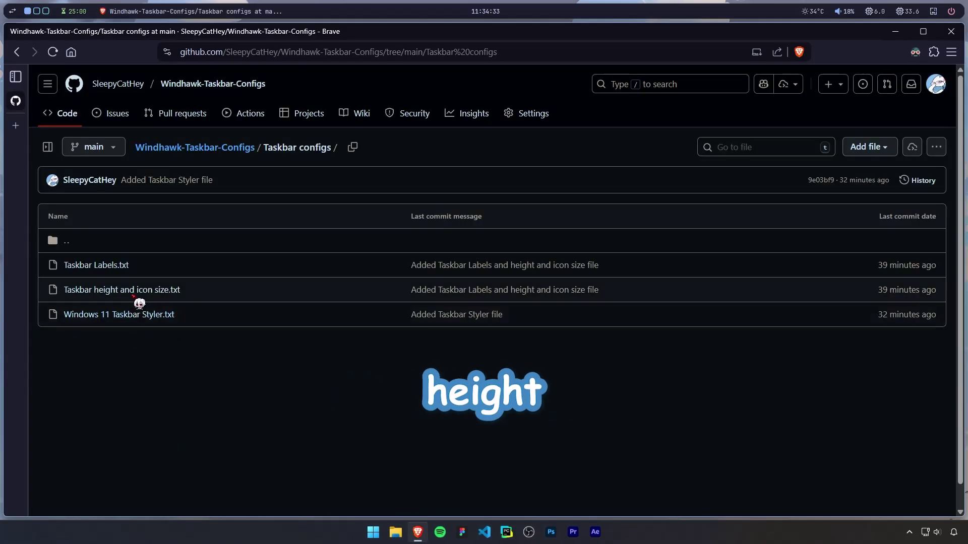
left_click(133, 291)
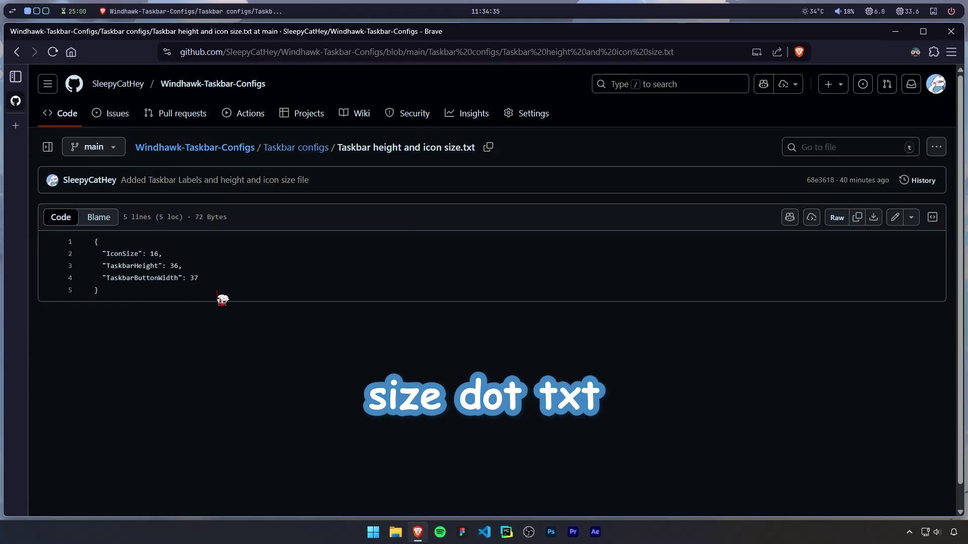
left_click_drag(227, 297, 99, 255)
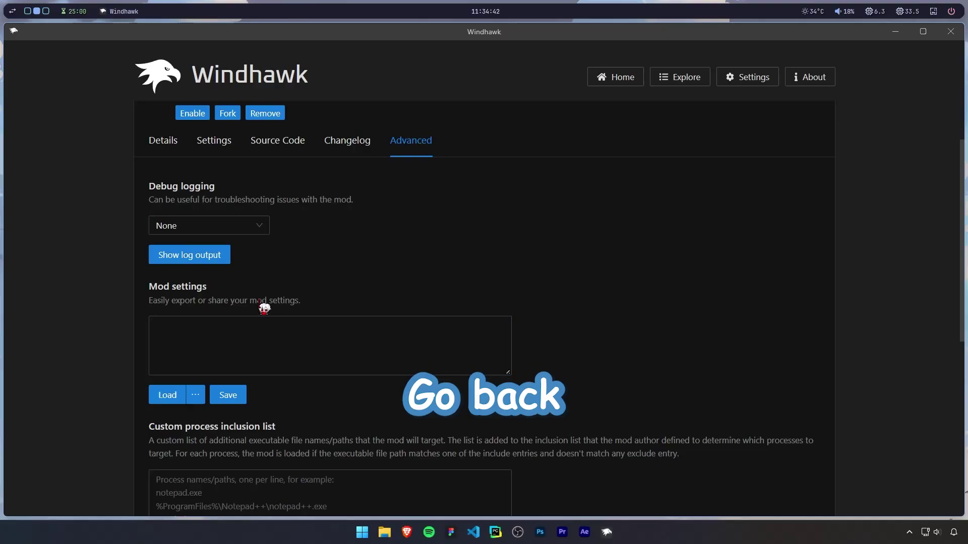
left_click(250, 331)
key("ctrl+v")
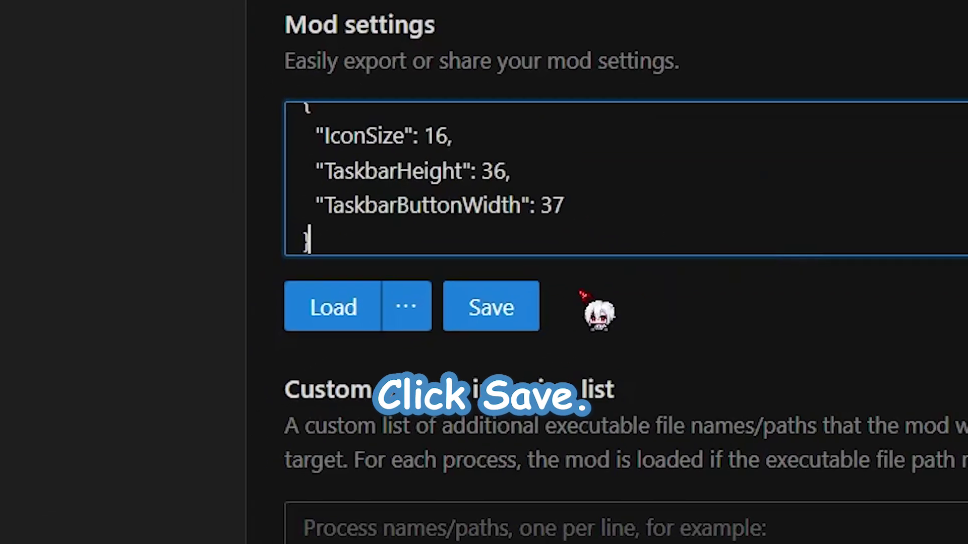
left_click(231, 393)
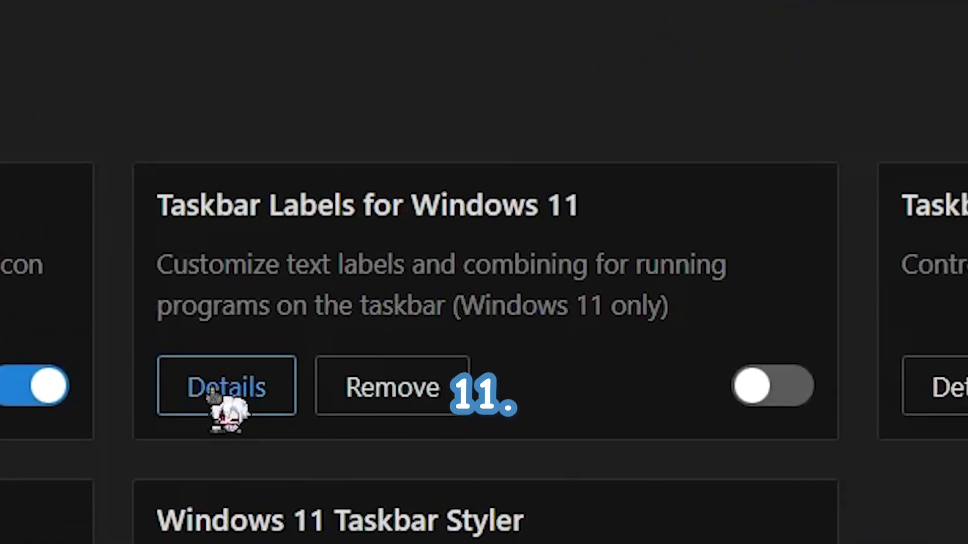
Delete the existing Mod settings JSON of the Taskbar Labels for Windows 11 mod
left_click(215, 396)
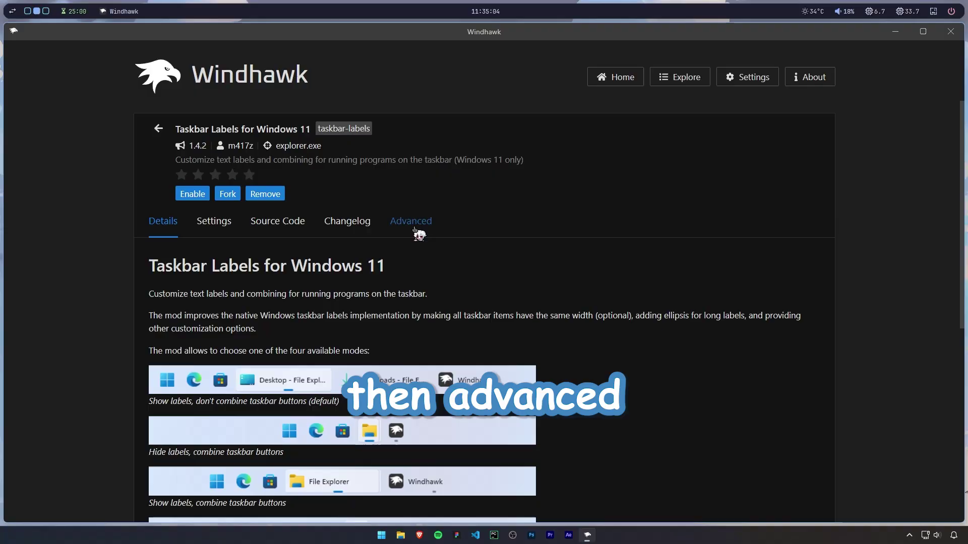
left_click(477, 303)
mouse_move(456, 341)
left_mouse_down()
mouse_move(288, 278)
mouse_move(82, 244)
left_mouse_up()
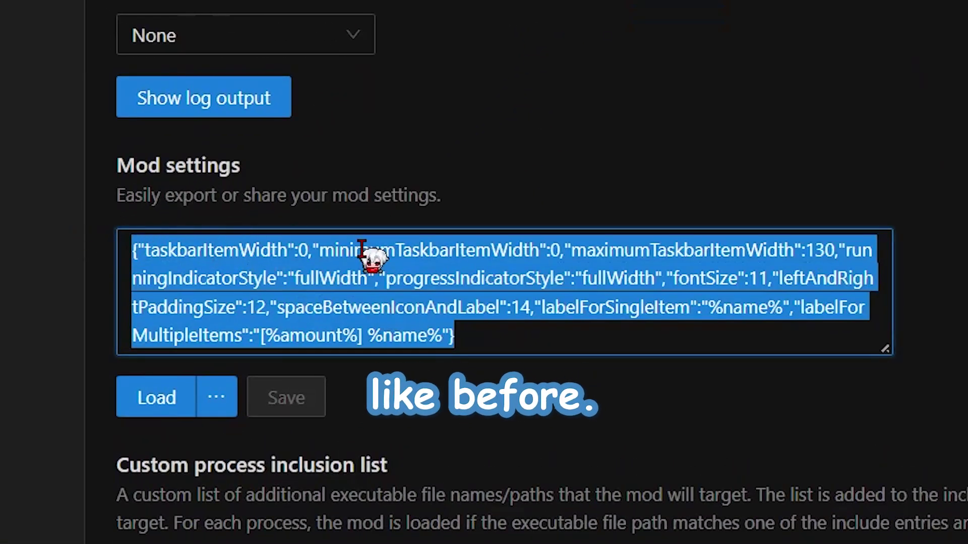
key("BackSpace")
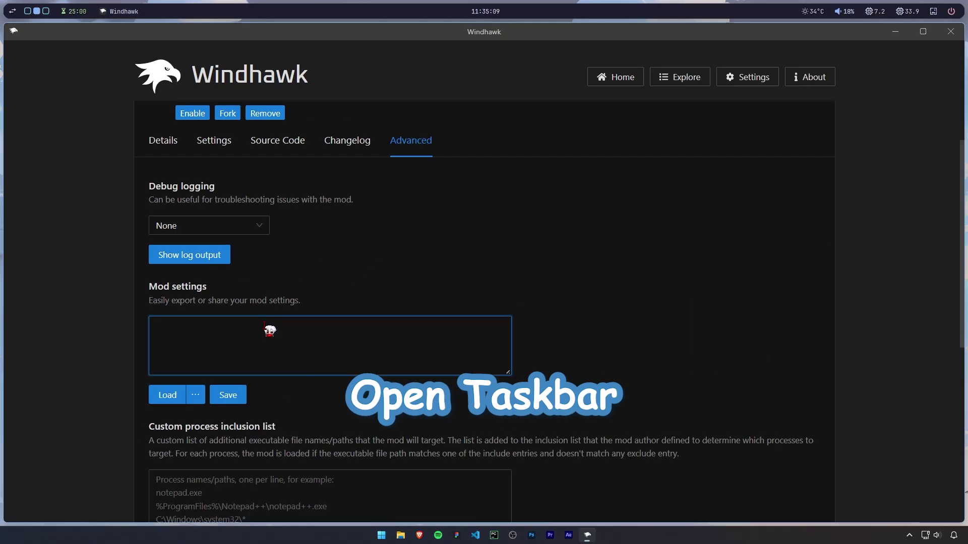
Select the settings text in Taskbar Labels.txt in the GitHub Taskbar configs folder
key("alt+Tab")
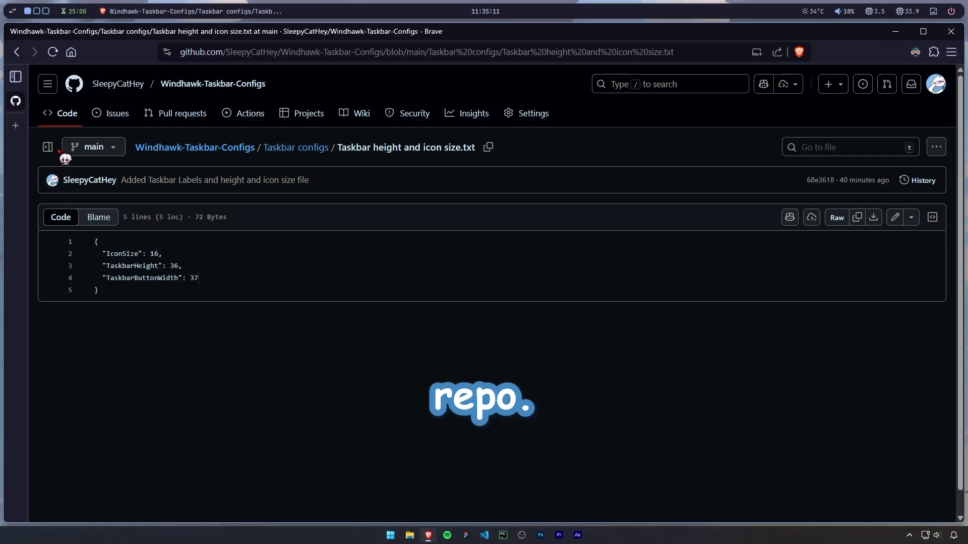
left_click(321, 149)
left_click(81, 270)
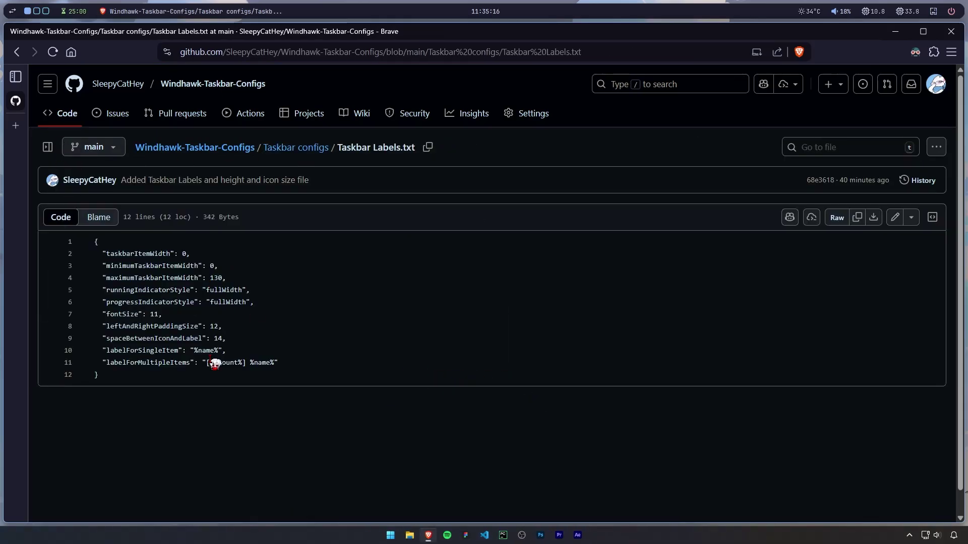
left_click_drag(198, 382, 69, 250)
key("alt+Tab")
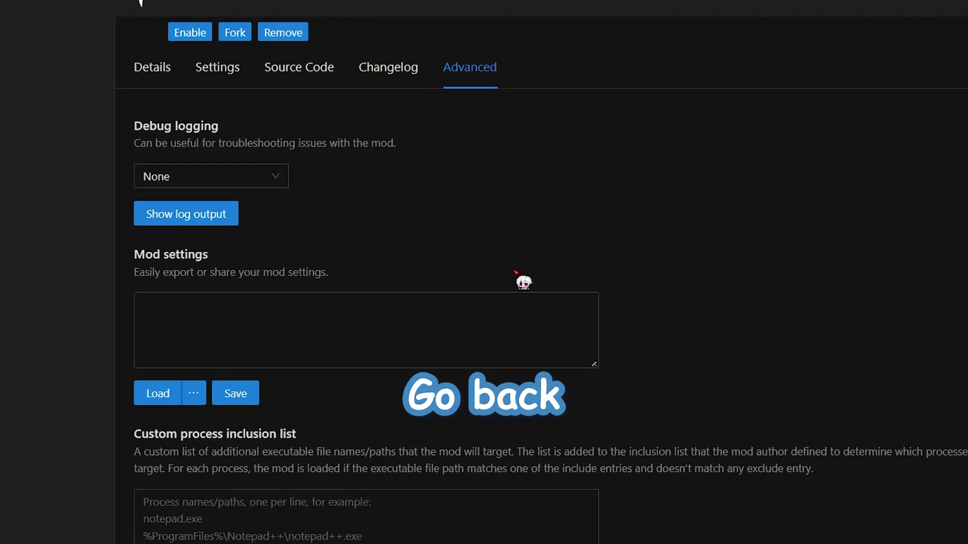
Paste the Taskbar Labels JSON into Mod settings, save it, and enable the mod
left_click(371, 259)
key("ctrl+v")
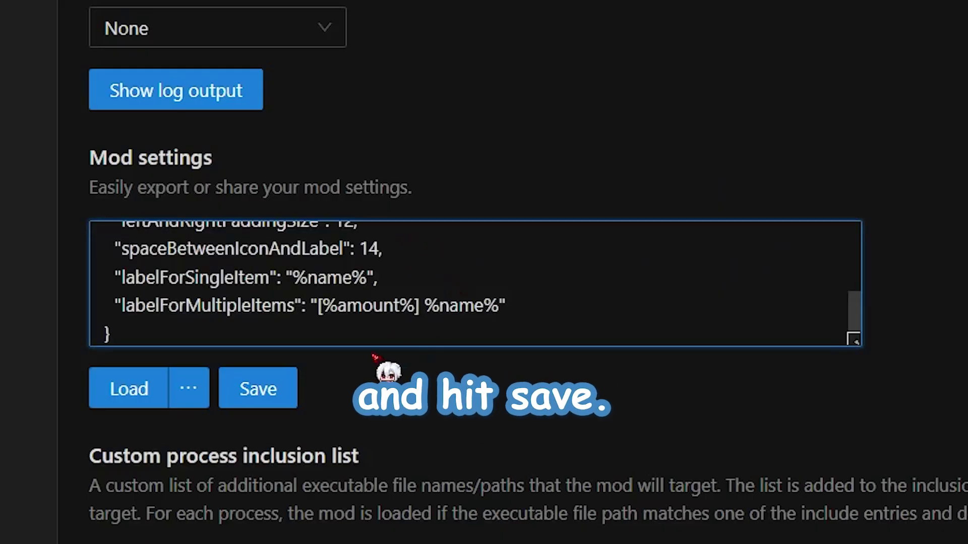
left_click(257, 393)
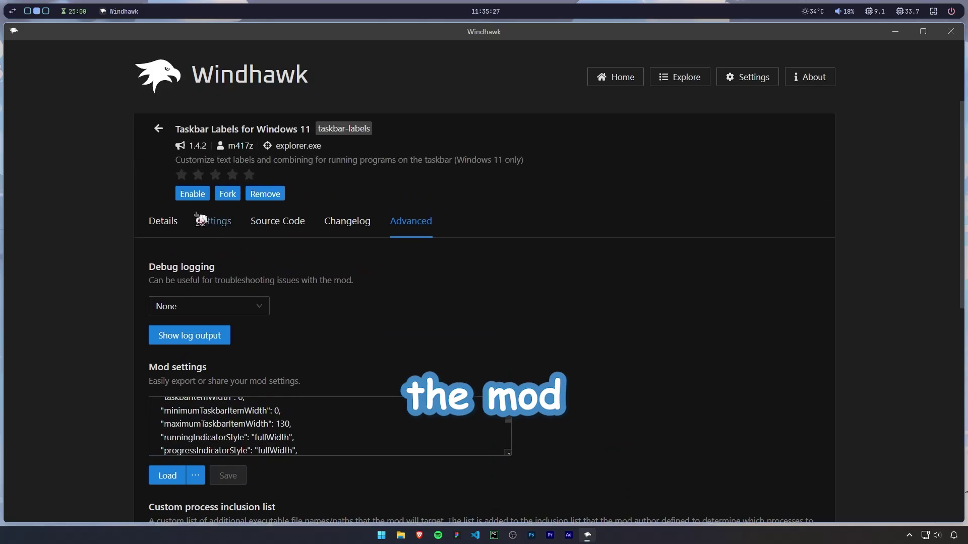
left_click(191, 196)
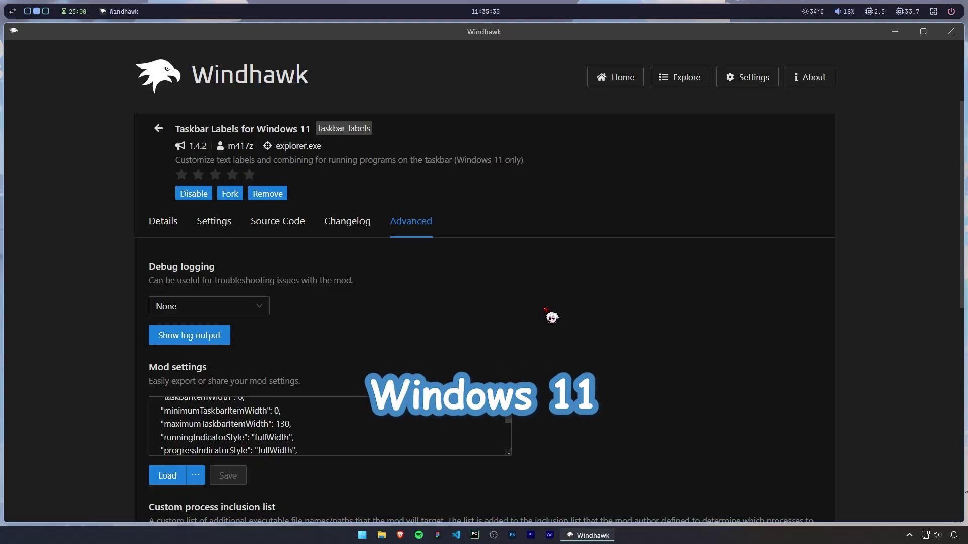
Delete the existing Mod settings text of the Windows 11 Taskbar Styler mod
left_click(158, 128)
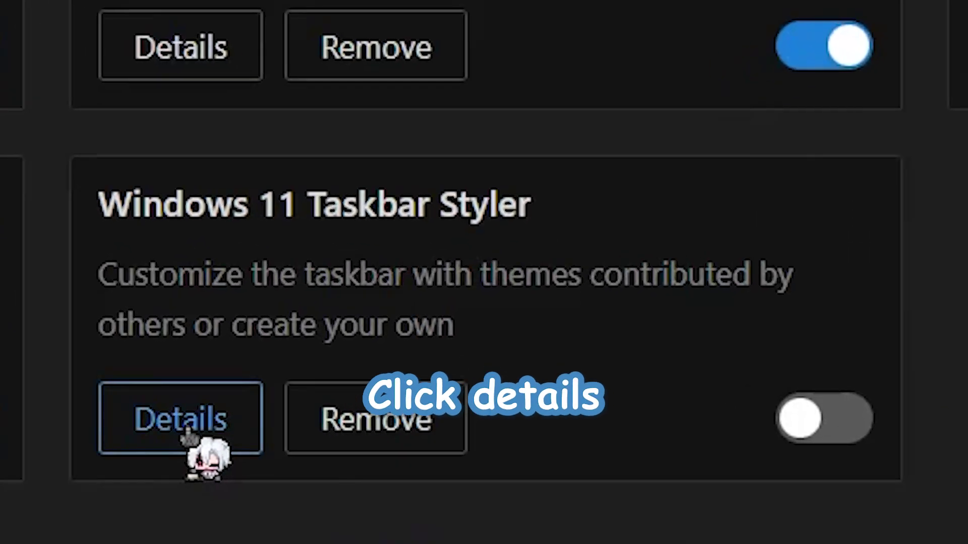
left_click(187, 435)
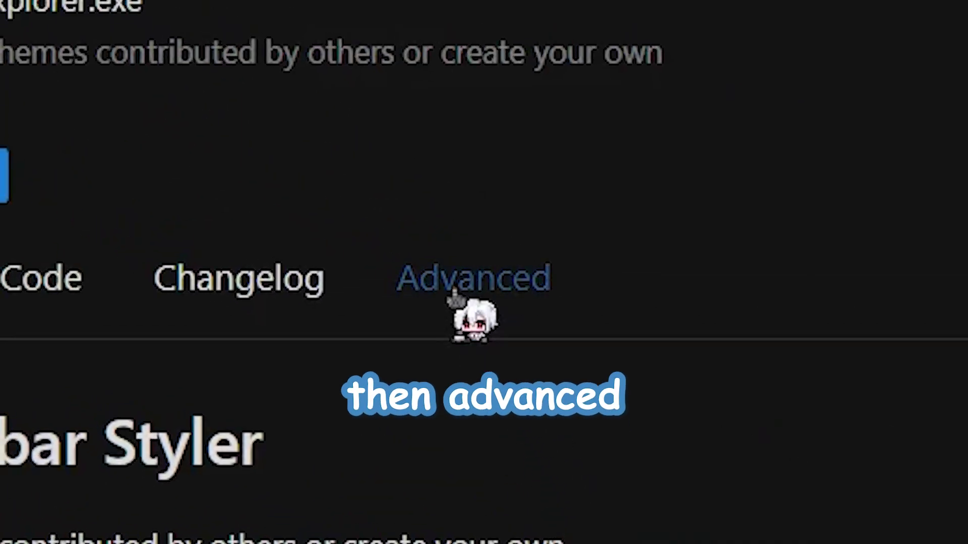
left_click(454, 299)
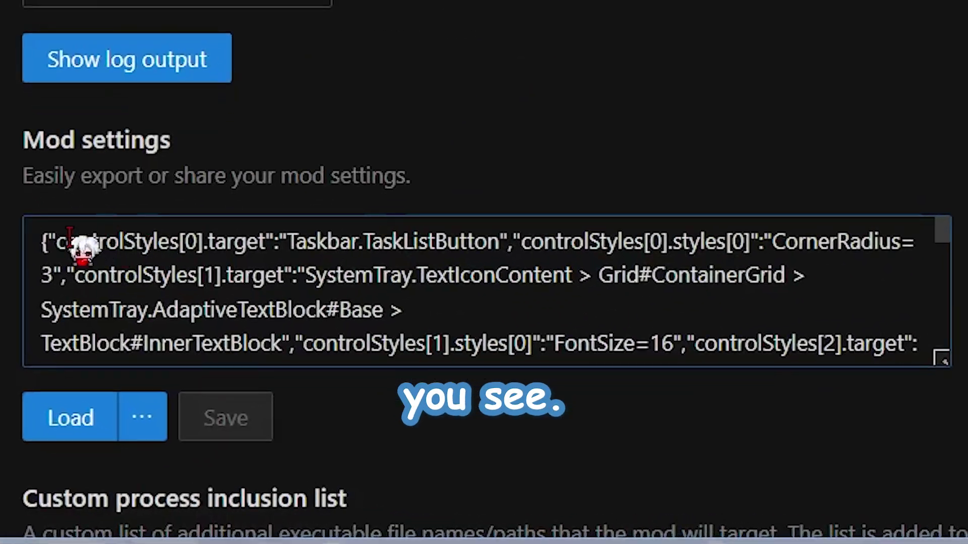
mouse_move(44, 242)
left_mouse_down()
mouse_move(577, 274)
mouse_move(860, 394)
left_mouse_up()
key("BackSpace")
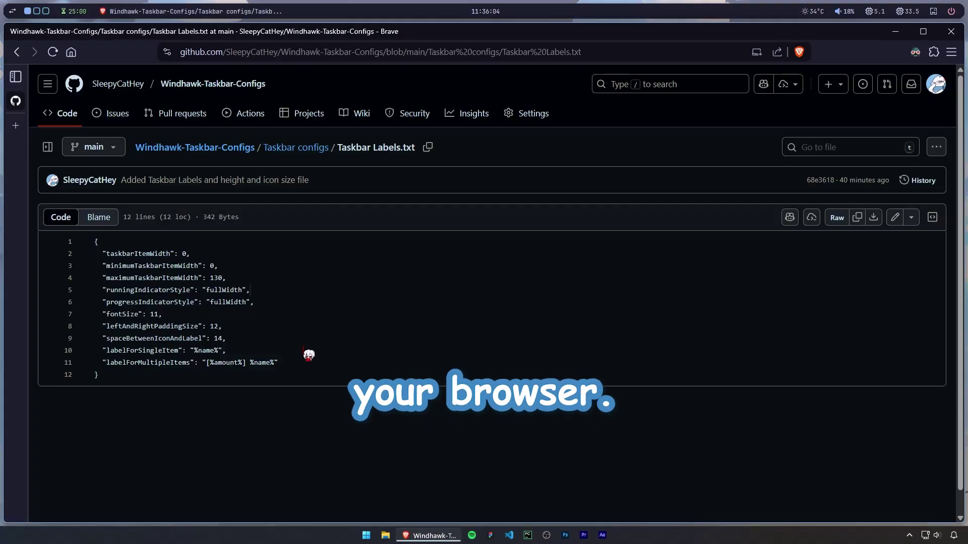
Select the config line in Windows 11 Taskbar Styler.txt on GitHub
left_click(312, 150)
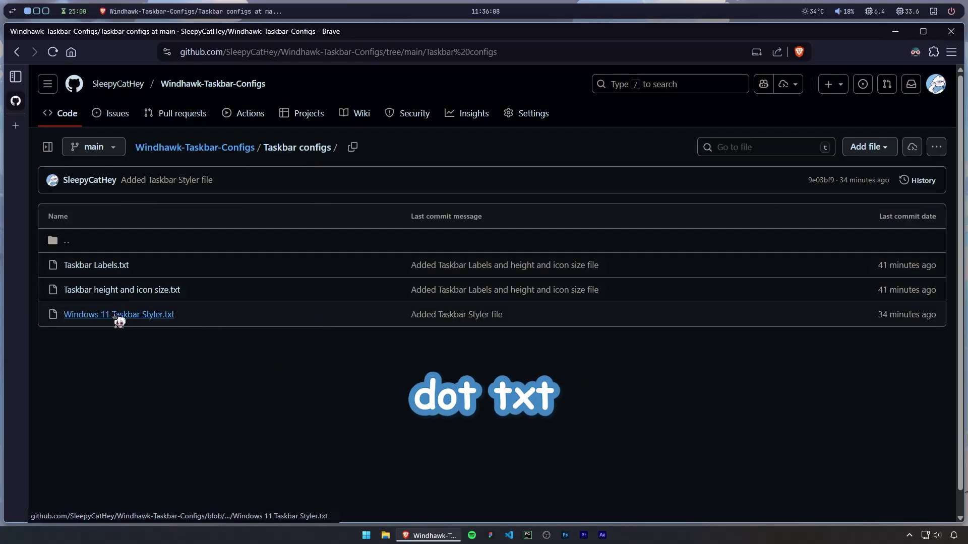
left_click(117, 315)
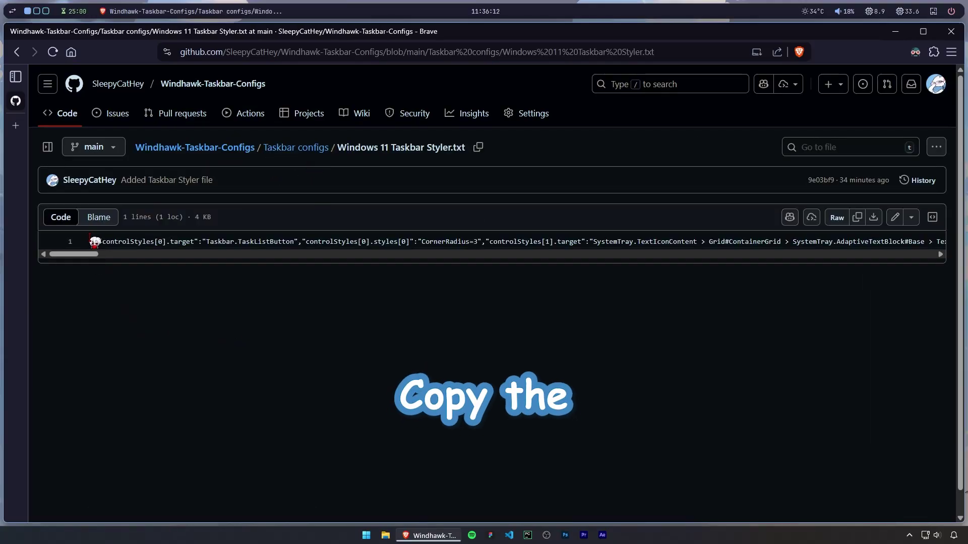
left_click_drag(97, 241, 959, 250)
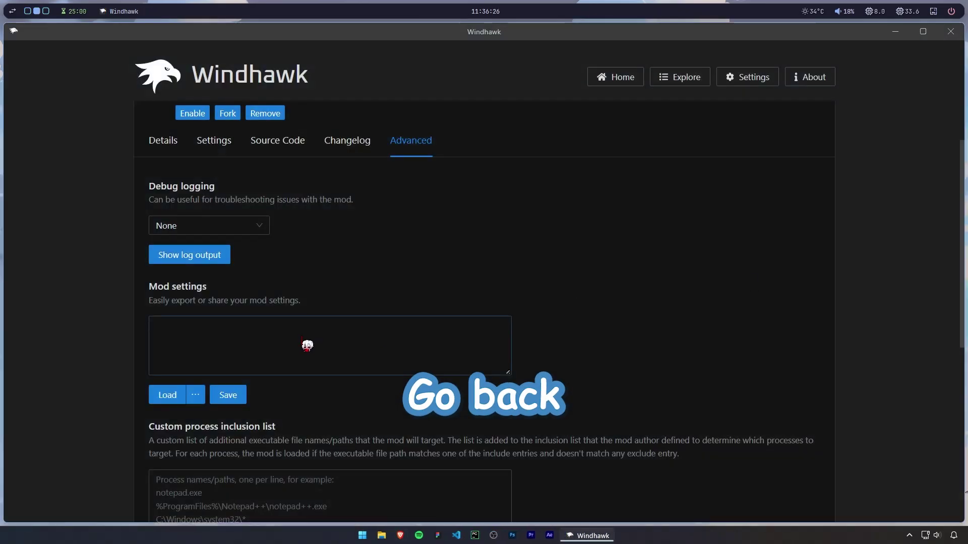
Paste the Styler JSON into Mod settings, save it, and enable the mod
left_click(261, 346)
key("ctrl+v")
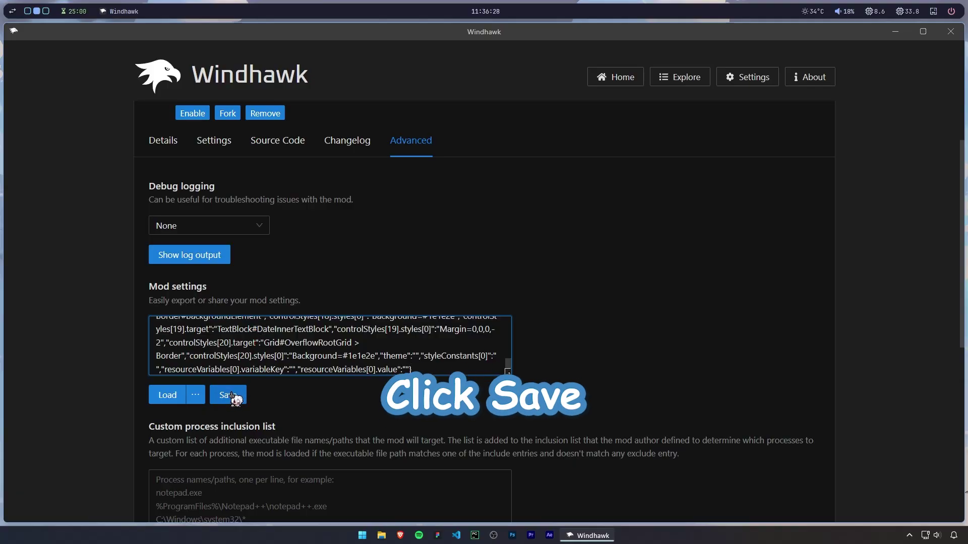
left_click(229, 395)
scroll(332, 288, "up", 1)
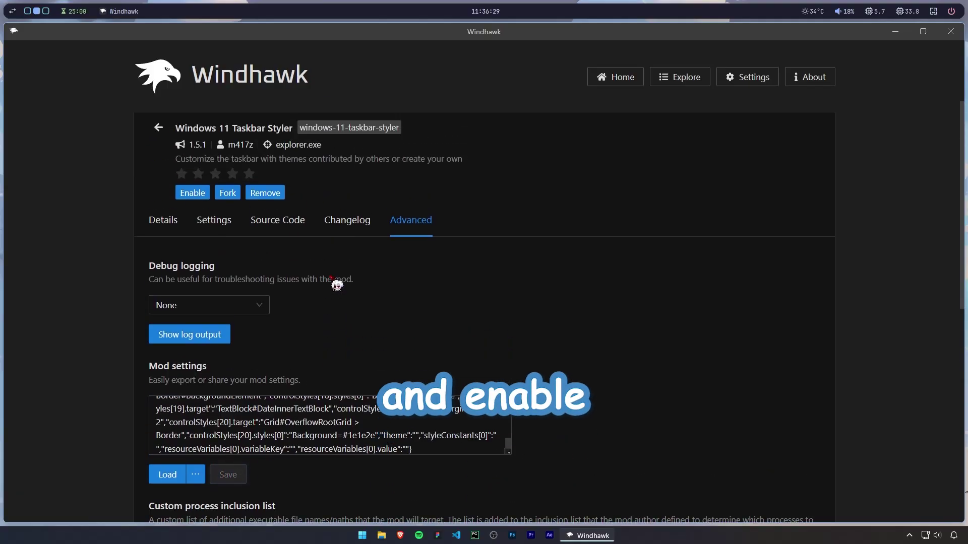
left_click(196, 196)
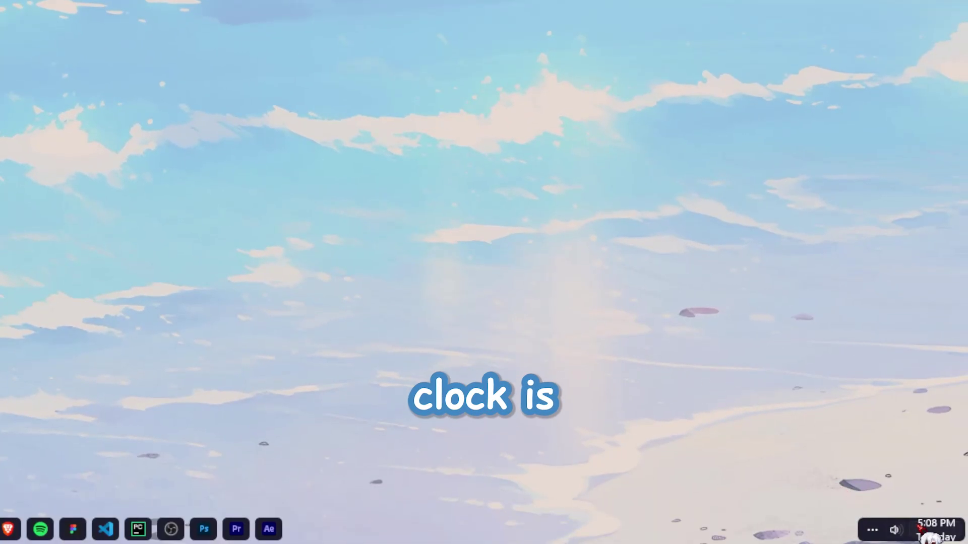
Go from the taskbar's right-click menu to Taskbar settings, then the Date & time page
mouse_move(936, 529)
right_click(487, 534)
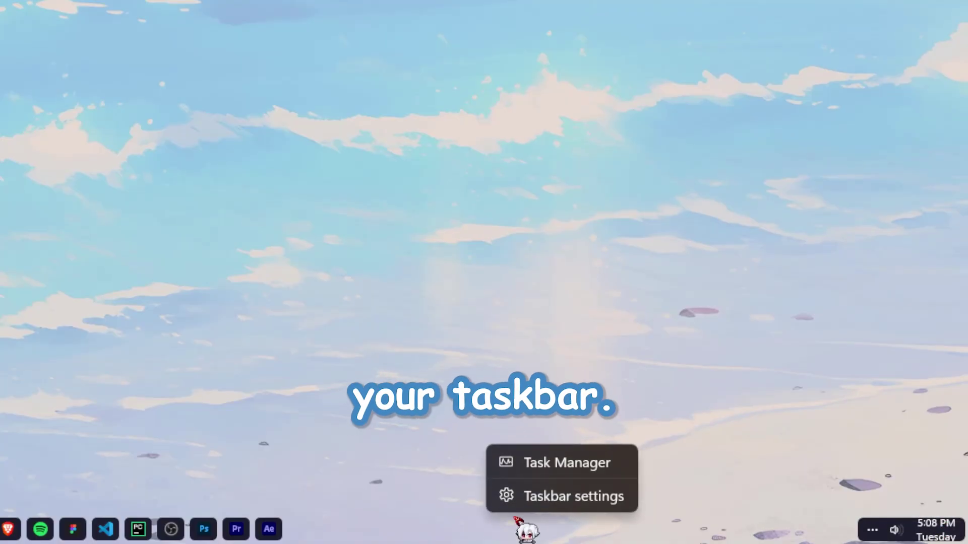
left_click(546, 496)
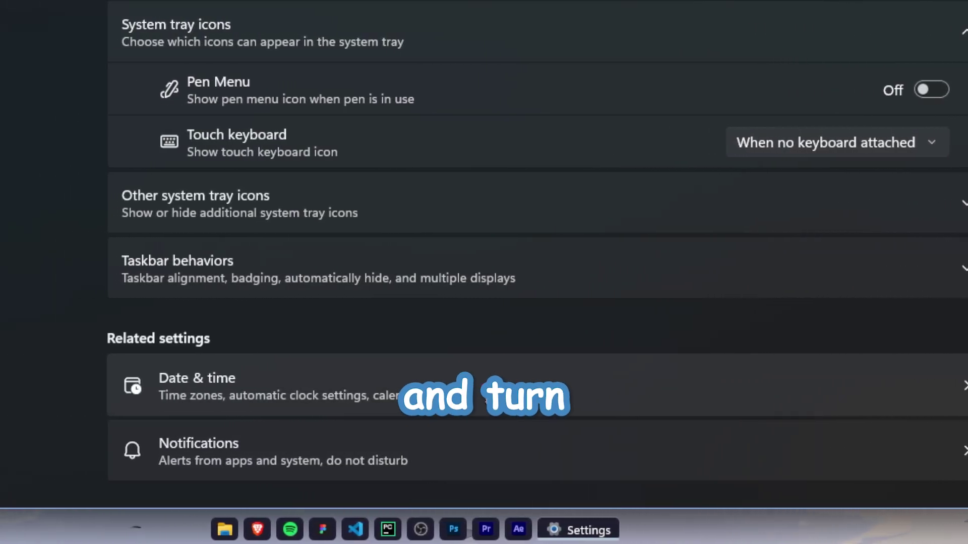
left_click(484, 386)
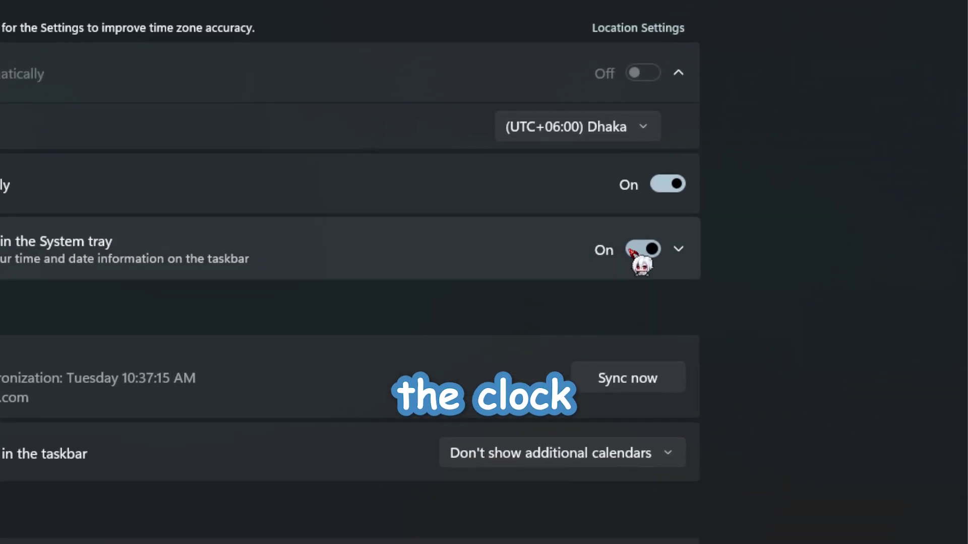